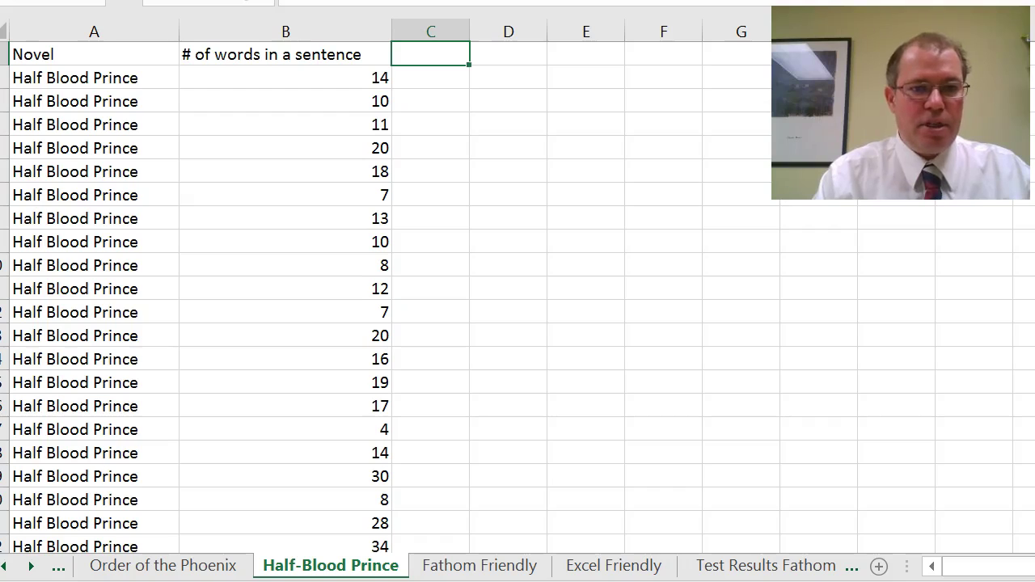
- Enter =RAND() in C2 under the Random # header, giving 0.589038
left_click(430, 56)
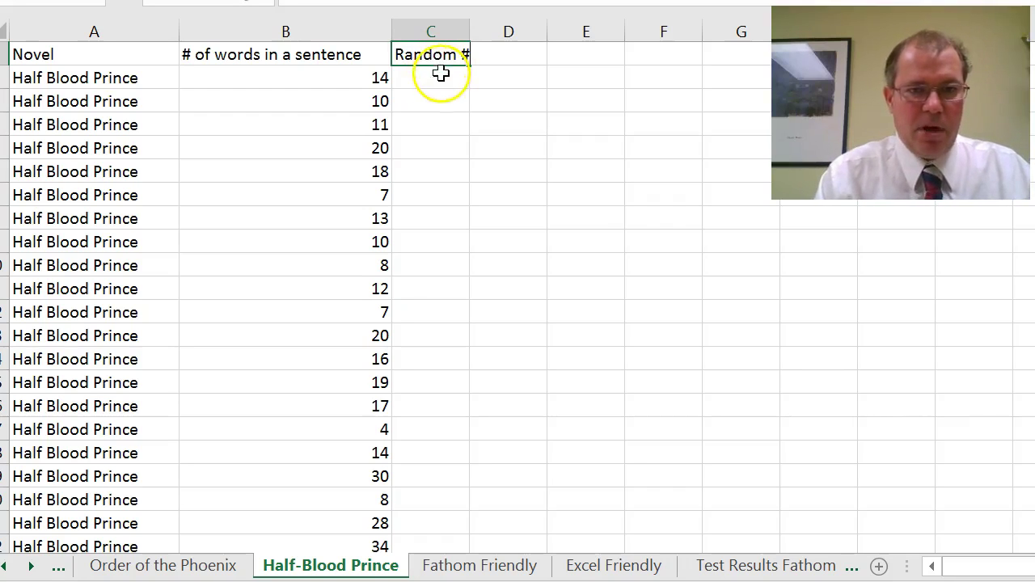
left_click(440, 77)
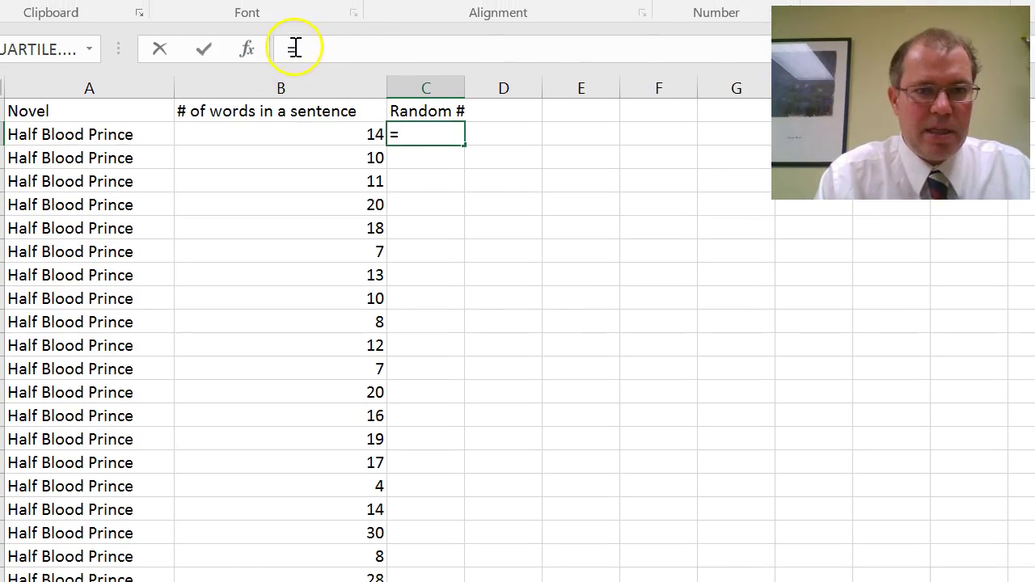
type("ran")
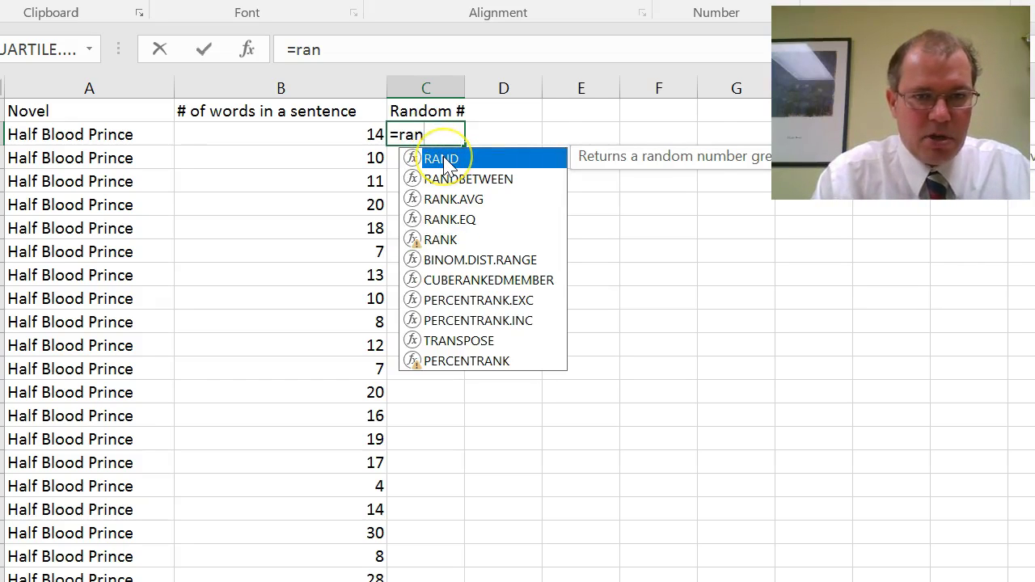
double_click(444, 160)
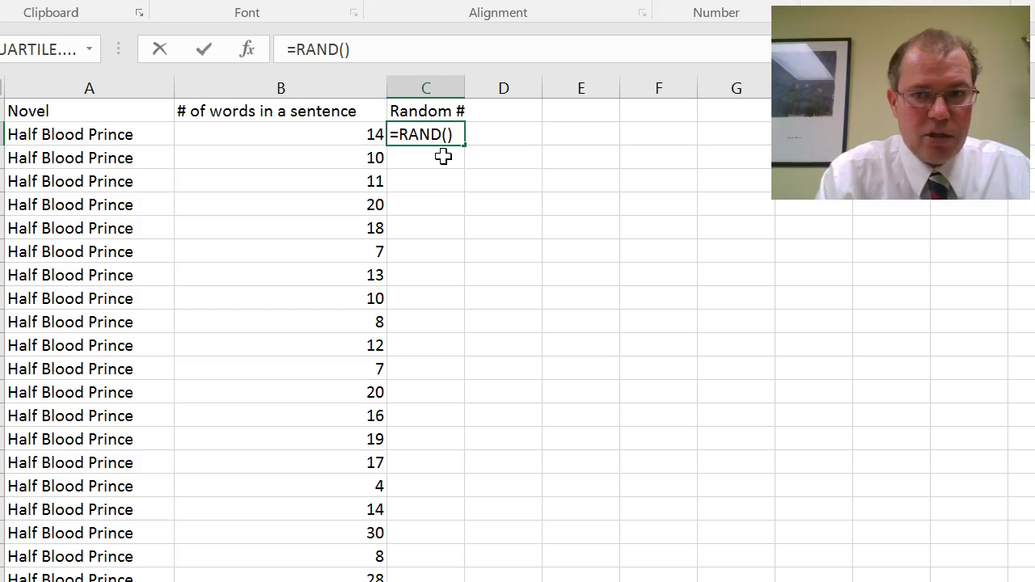
key("Return")
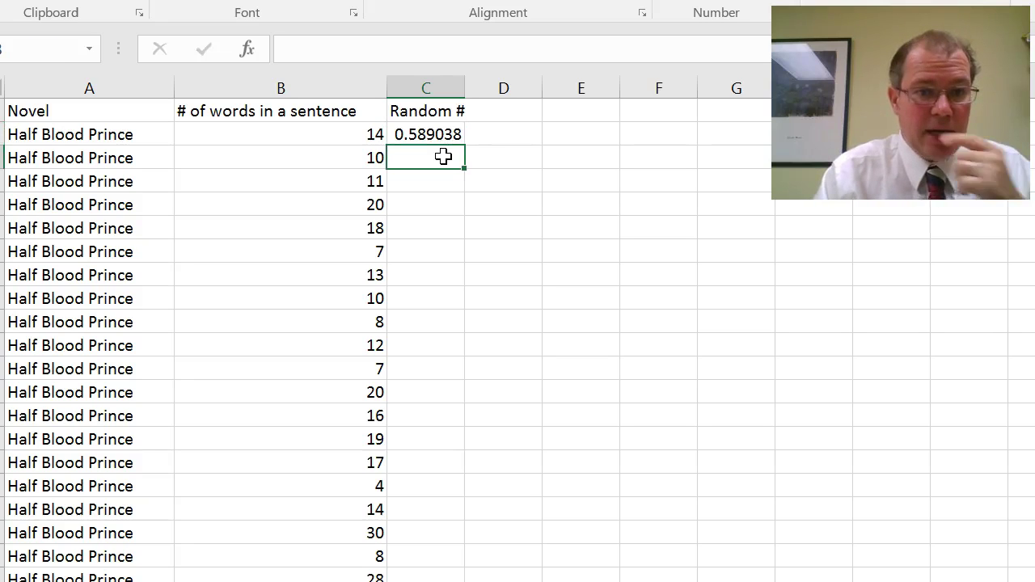
- Fill the =RAND() formula from C2 down to the last data row of column C
left_click_drag(443, 157, 439, 518)
left_click(428, 133)
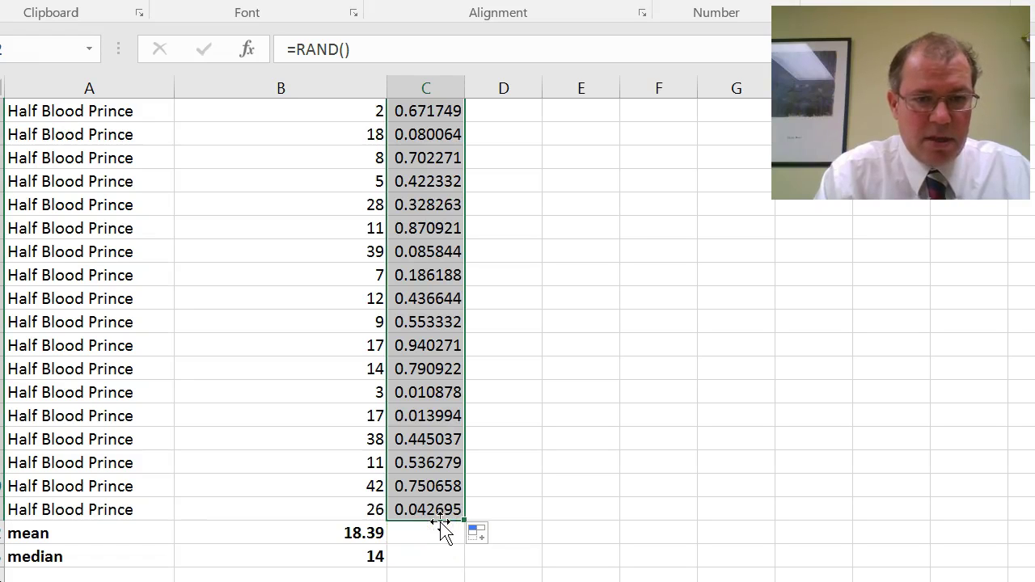
scroll(517, 339, "up", 15)
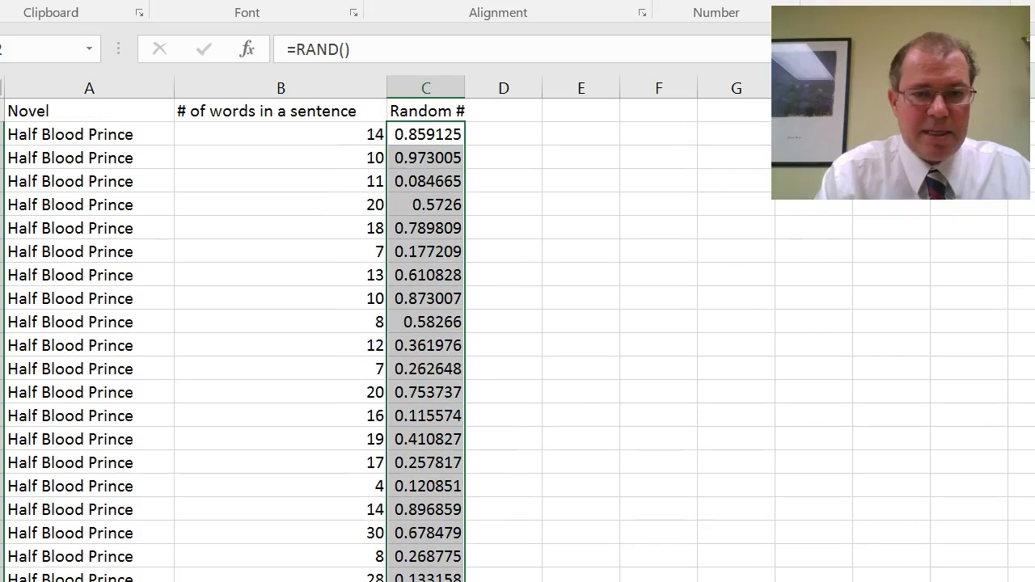
left_click(497, 112)
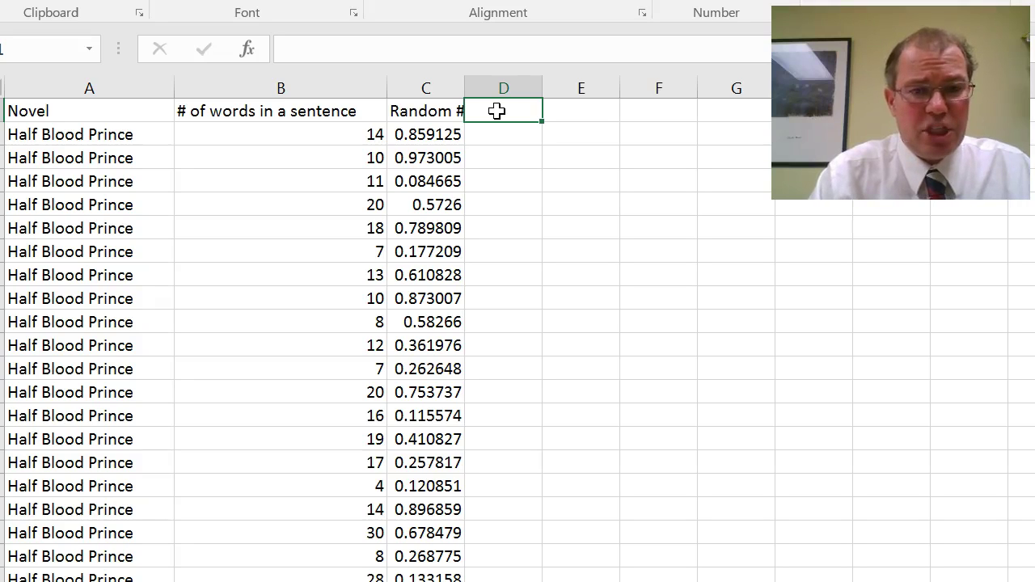
- Copy the random numbers from C2 to the last row and paste them into D2 as values only
left_click(421, 134)
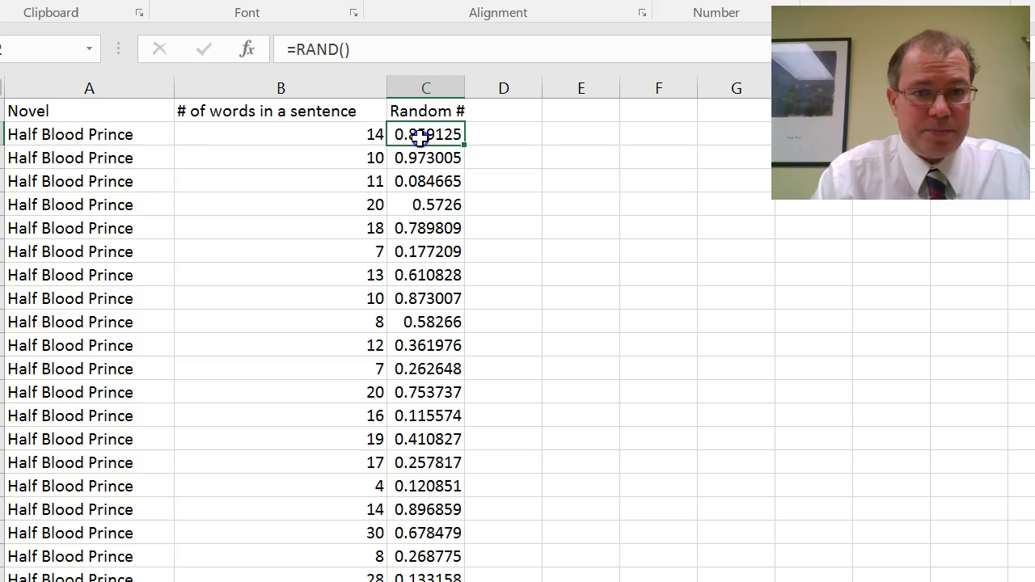
left_click_drag(422, 134, 453, 578)
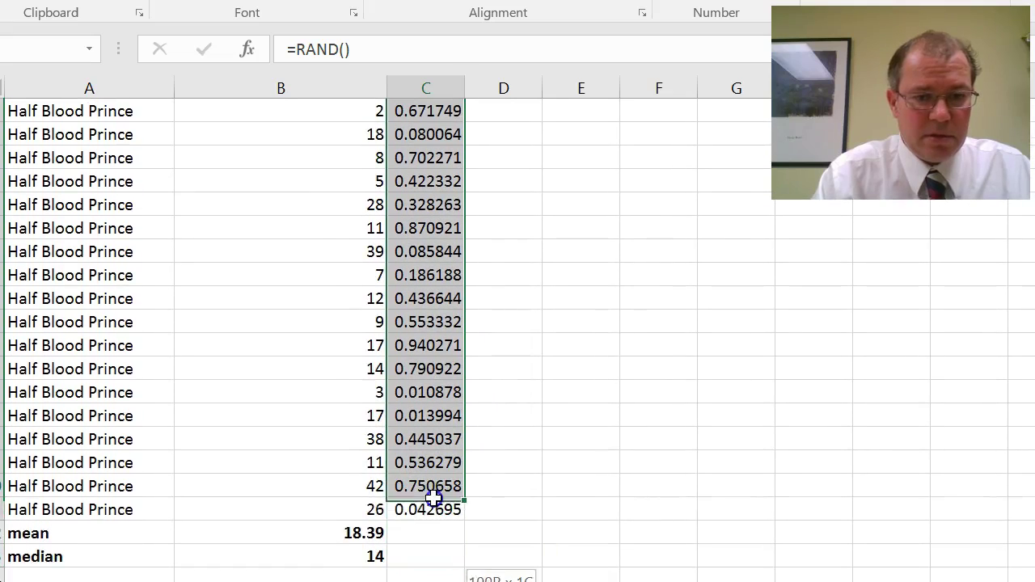
left_click_drag(434, 498, 434, 499)
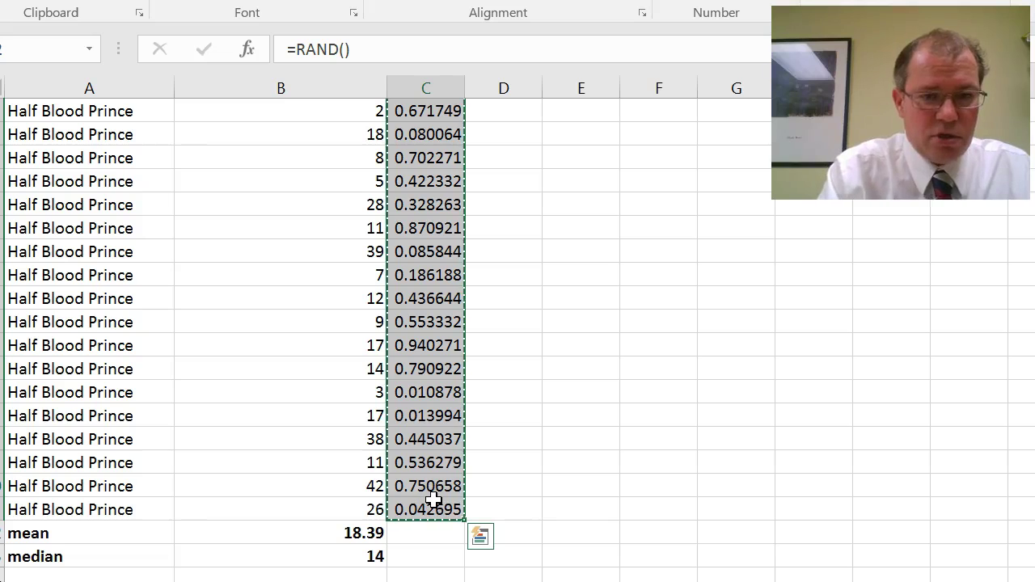
scroll(388, 339, "up", 20)
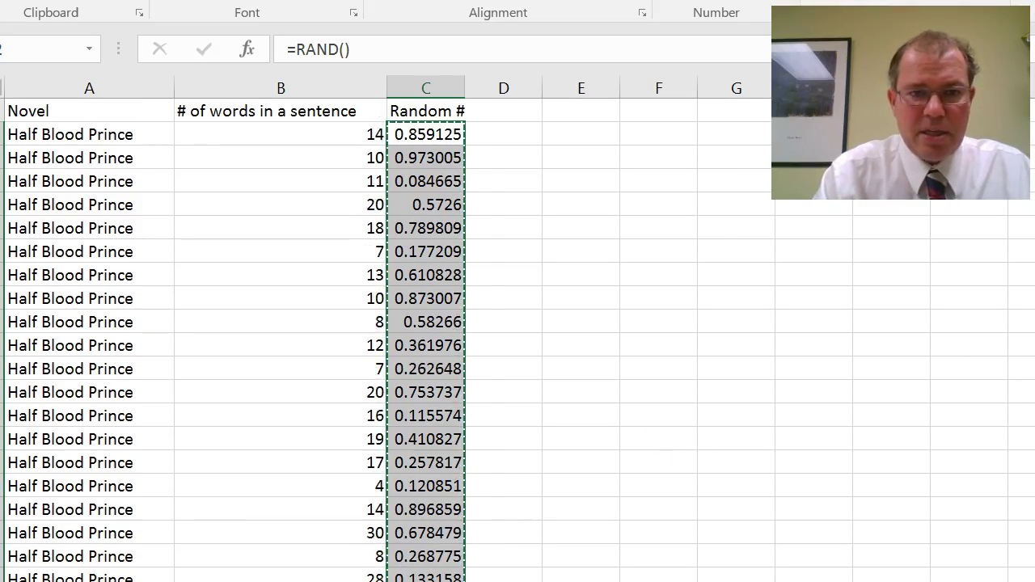
left_click(490, 133)
right_click(489, 136)
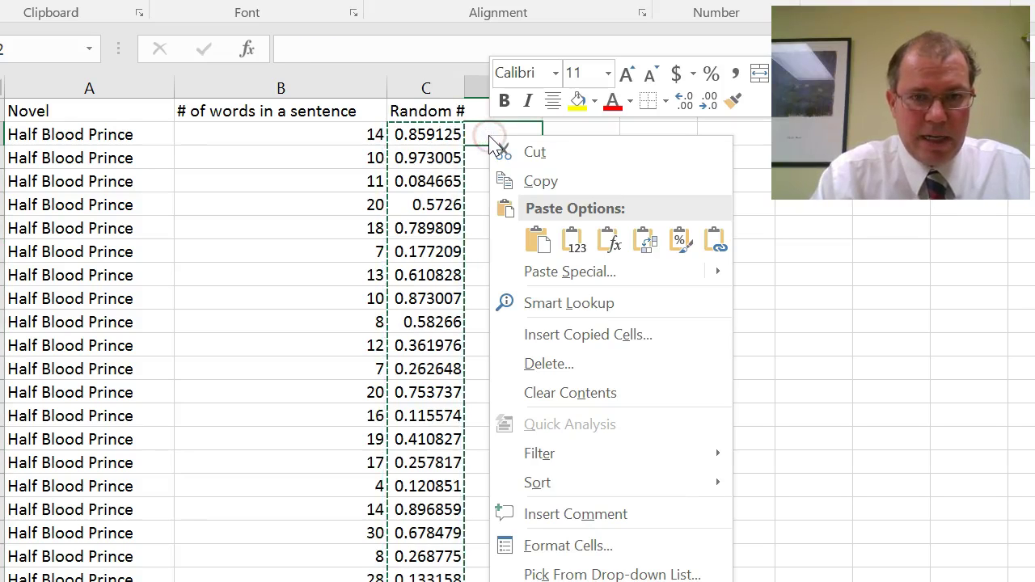
mouse_move(596, 271)
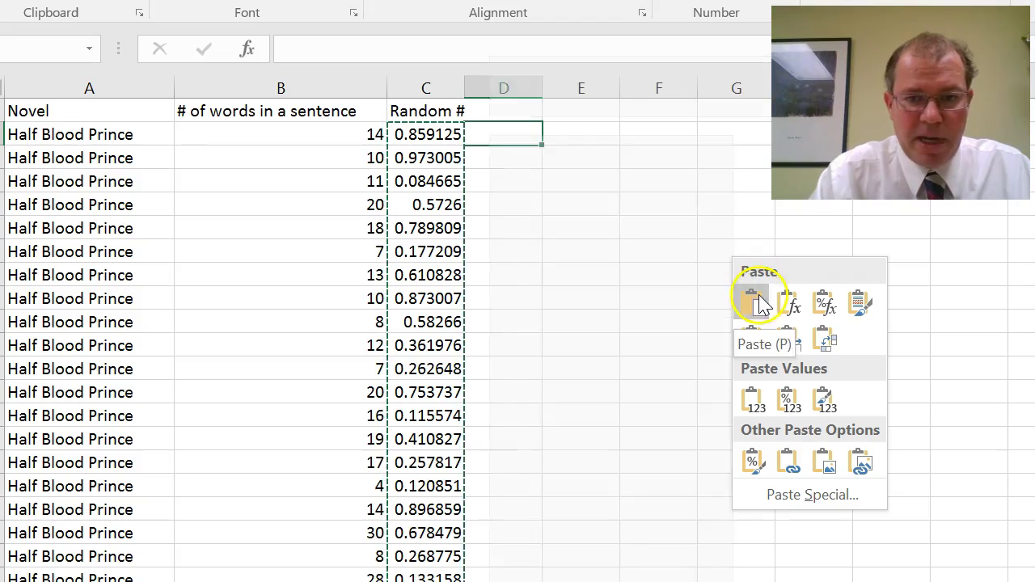
left_click(751, 399)
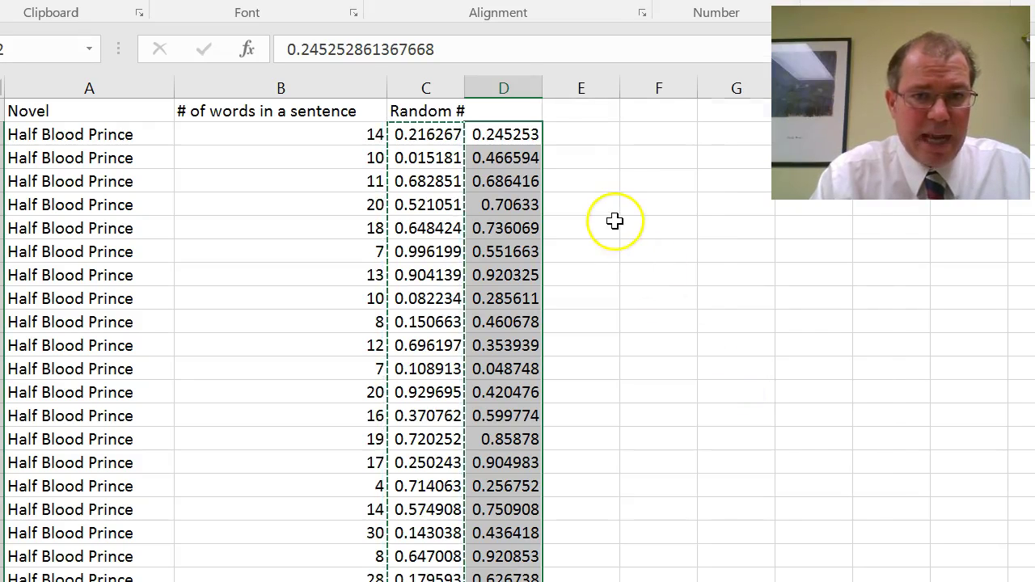
- Confirm column D holds plain numbers, then delete the live RAND formula column C
left_click(512, 135)
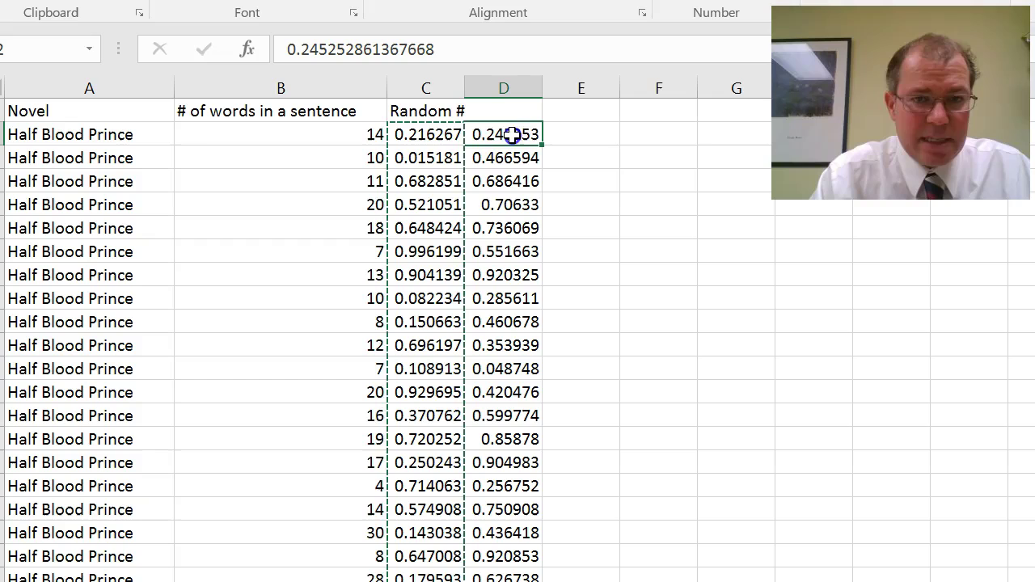
left_click(510, 174)
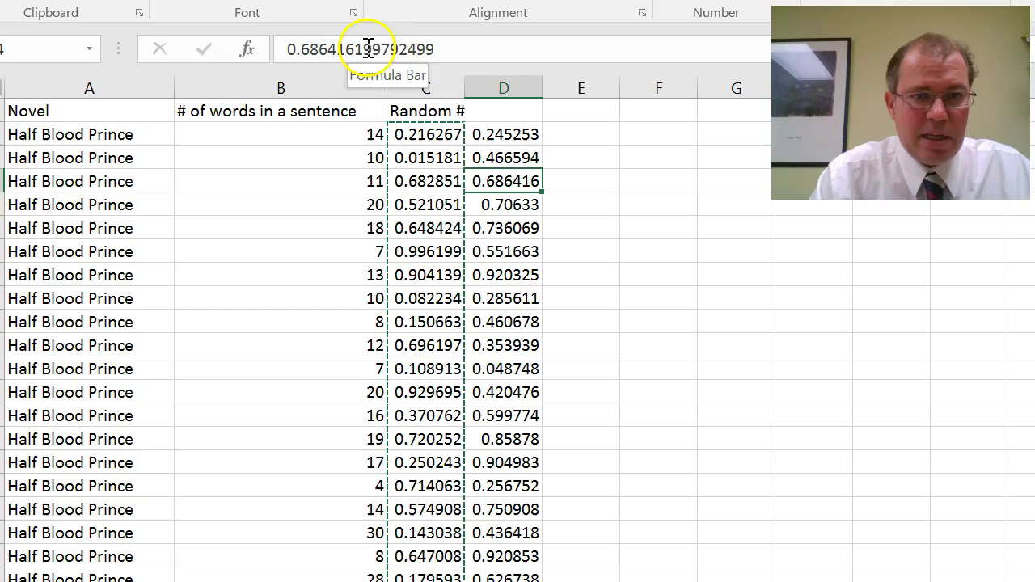
left_click(421, 185)
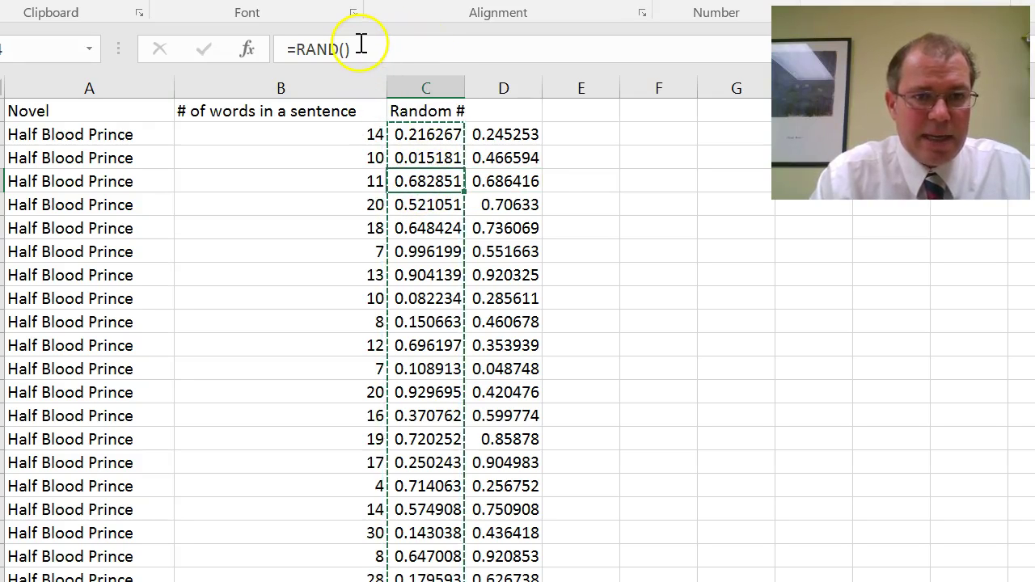
left_click(435, 84)
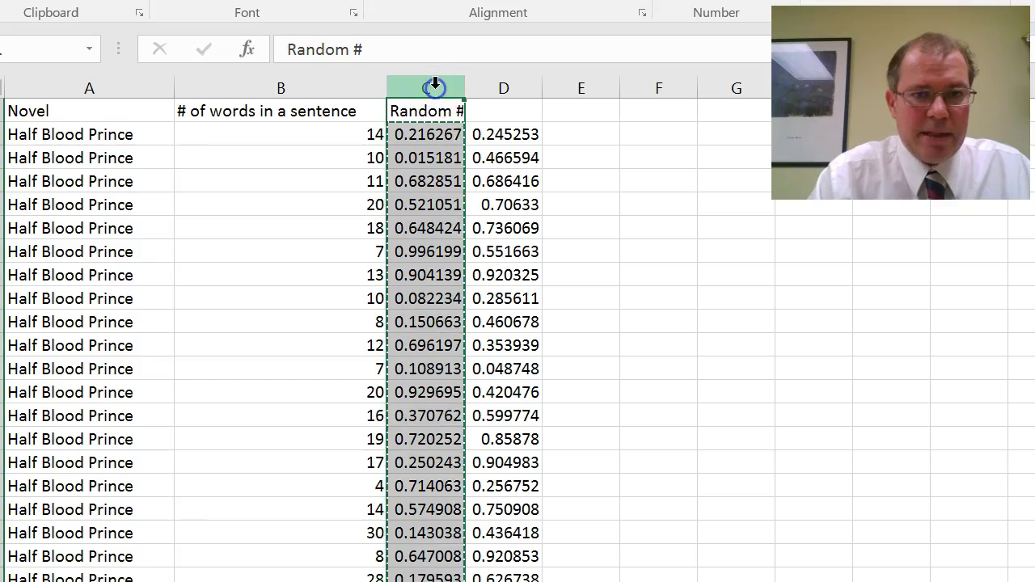
right_click(435, 86)
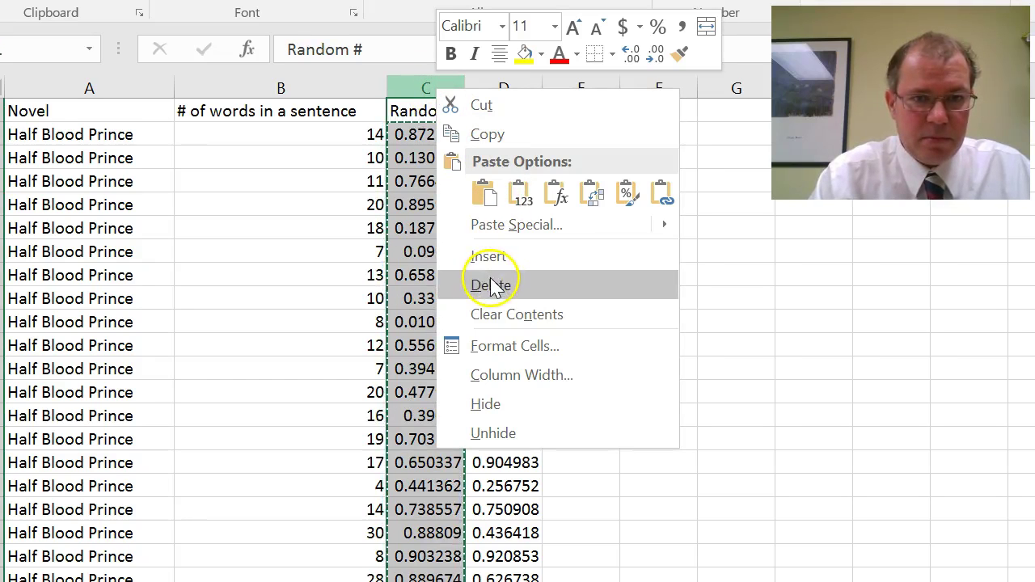
left_click(493, 283)
- Label the new column C header 'Random #'
left_click(412, 117)
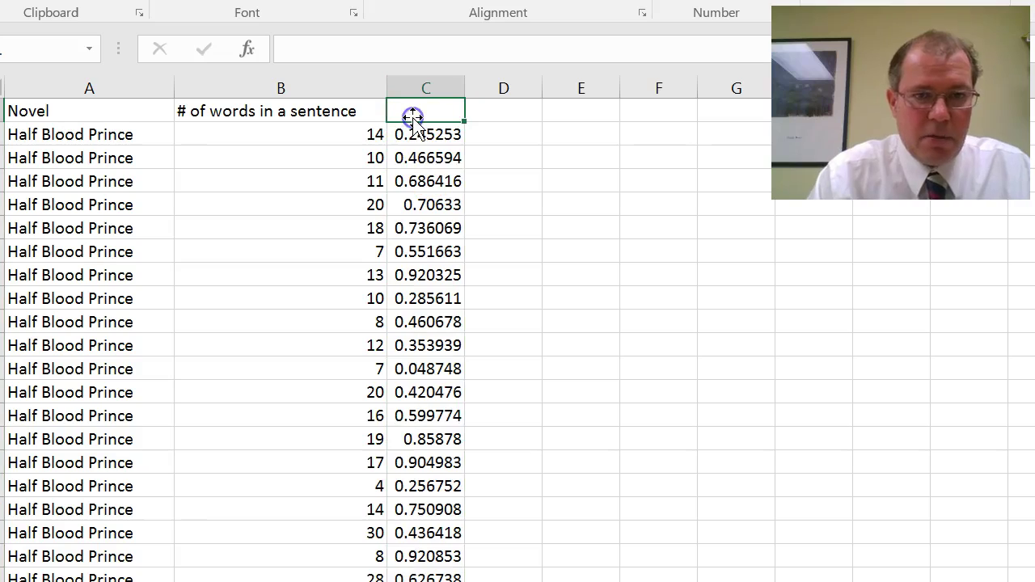
type("Random")
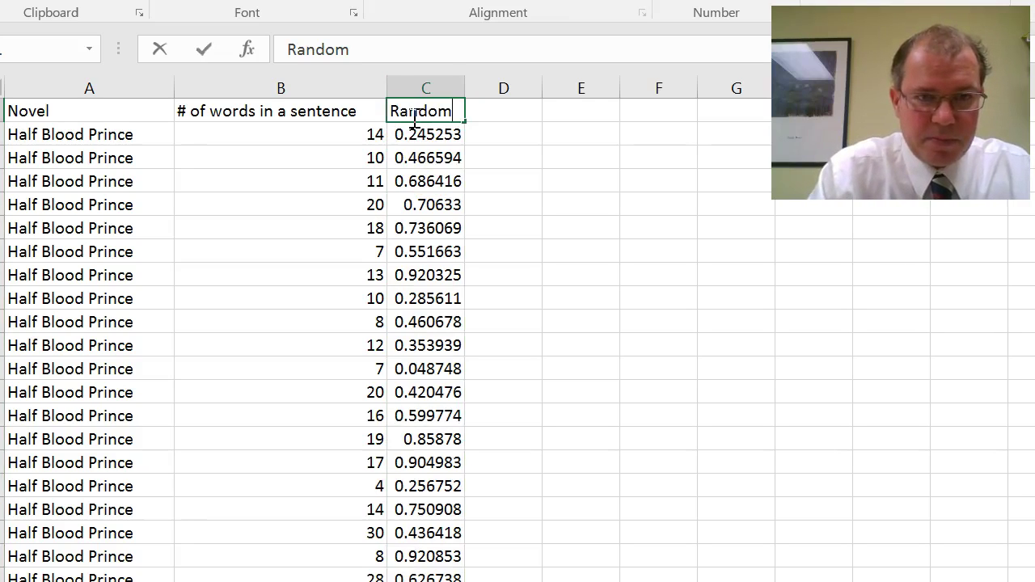
type(" #")
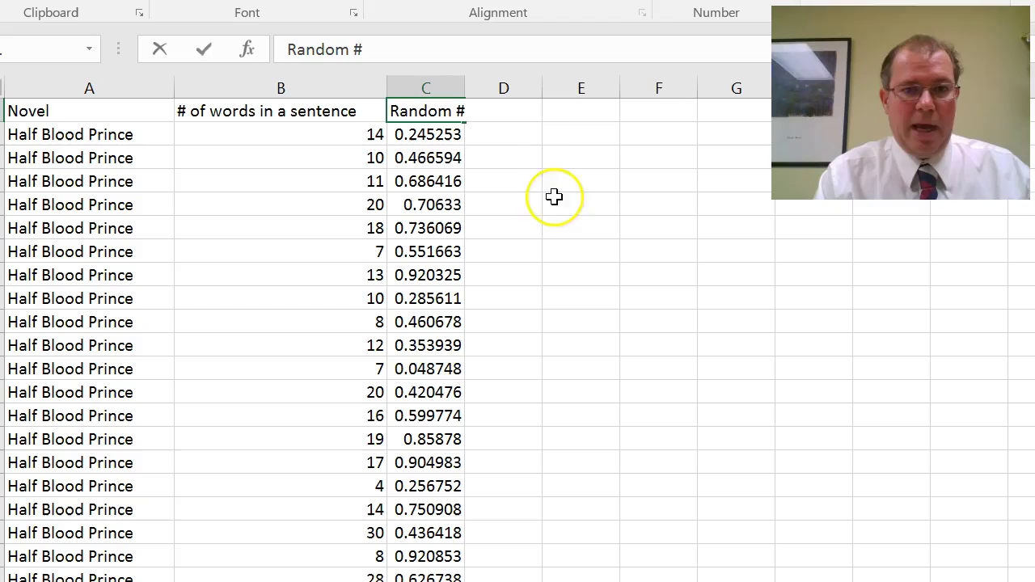
left_click(563, 203)
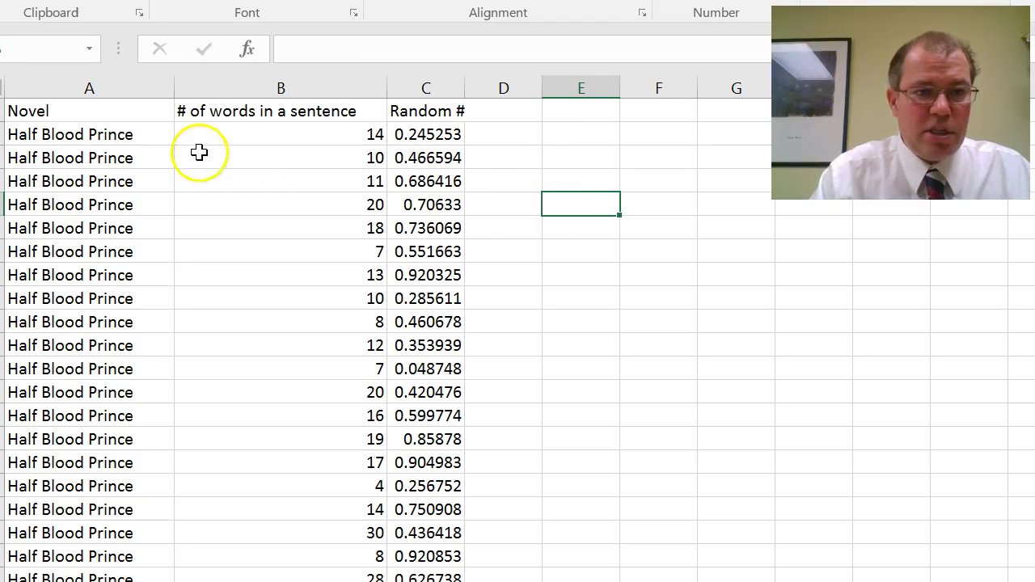
- Sort the data rows by Random #, smallest to largest, so they start at 0.000816
left_click_drag(76, 134, 432, 533)
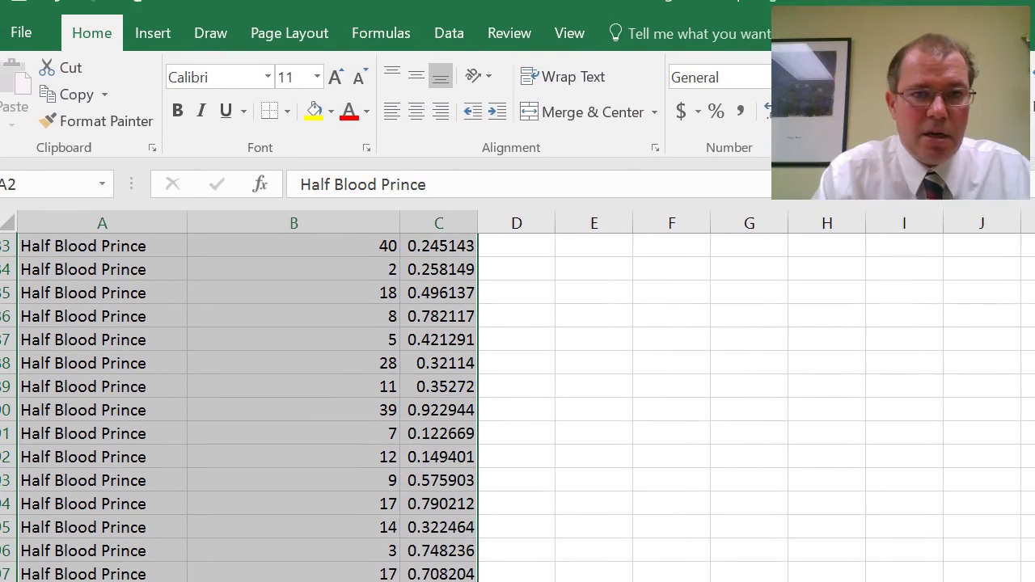
left_click(465, 40)
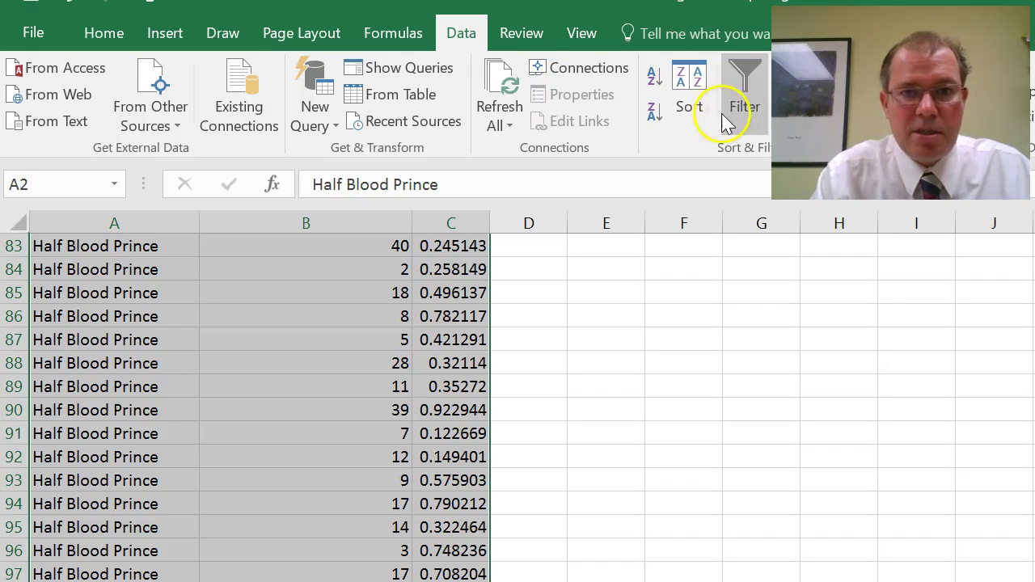
left_click(692, 96)
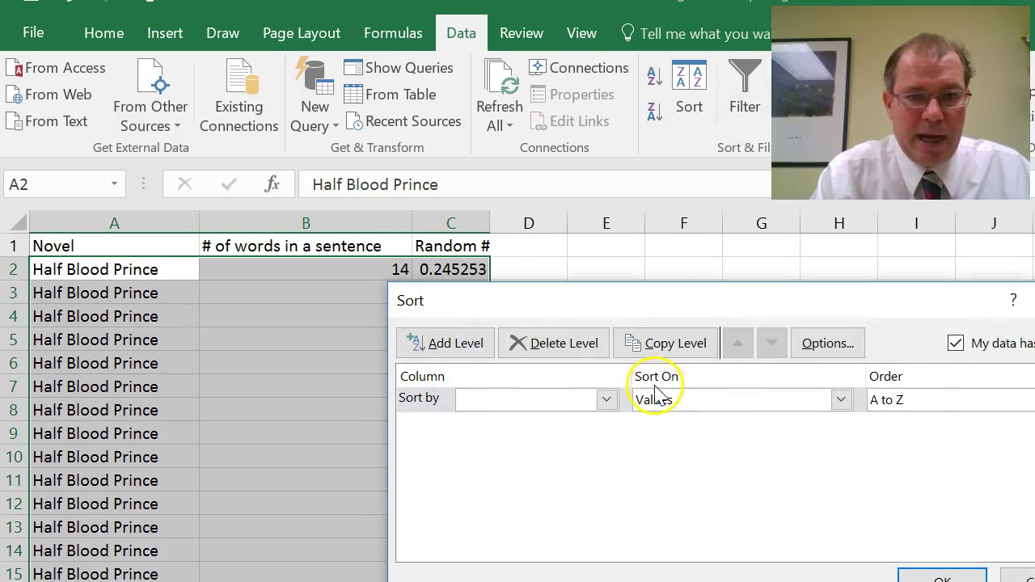
left_click(606, 399)
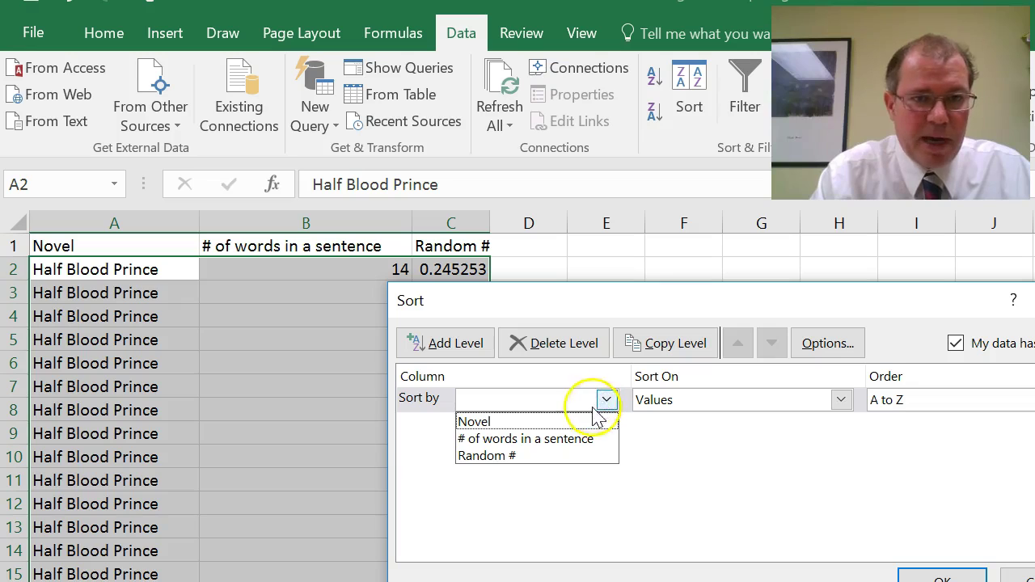
key("Return")
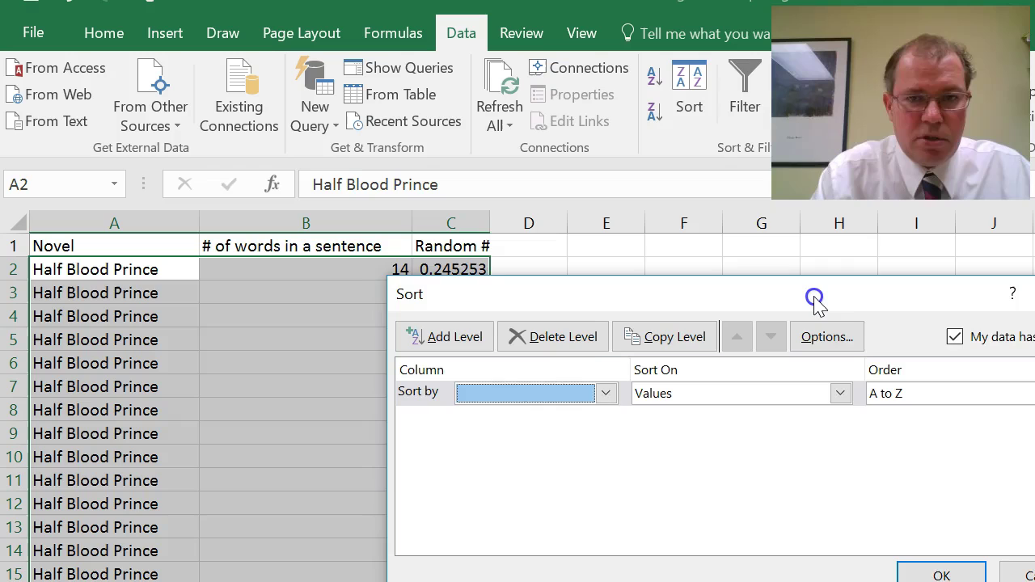
left_click_drag(814, 301, 629, 195)
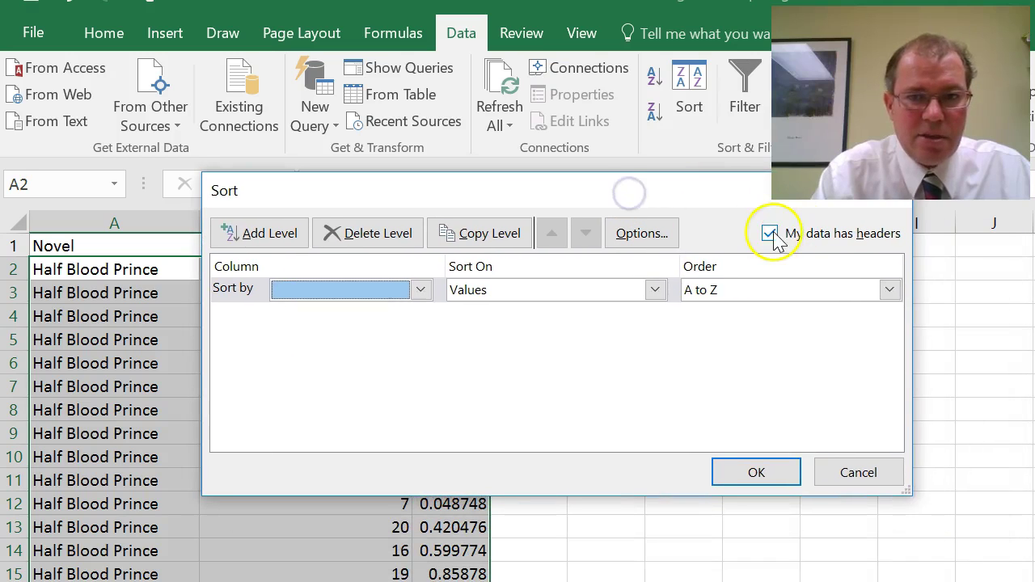
left_click(420, 289)
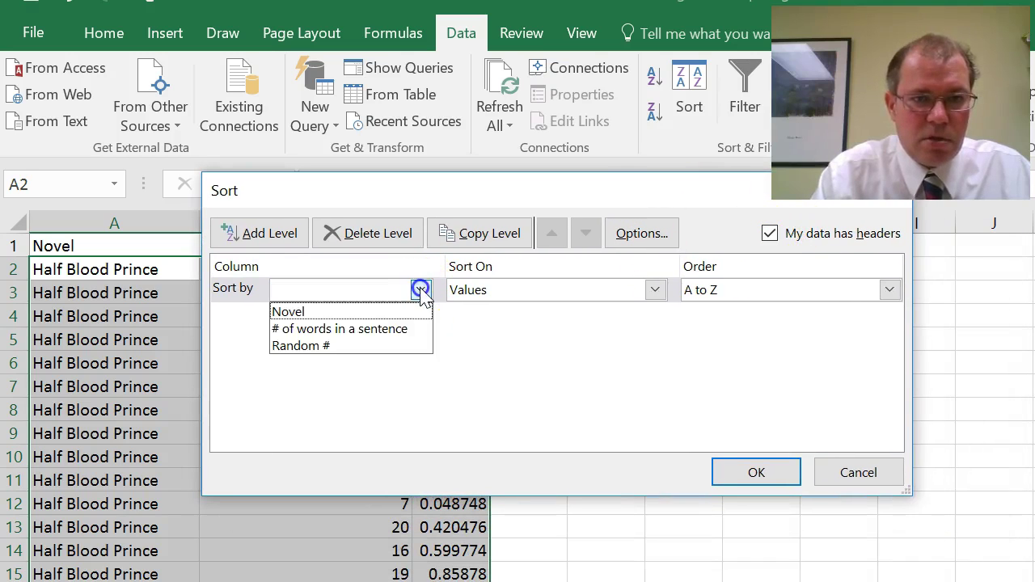
left_click(364, 346)
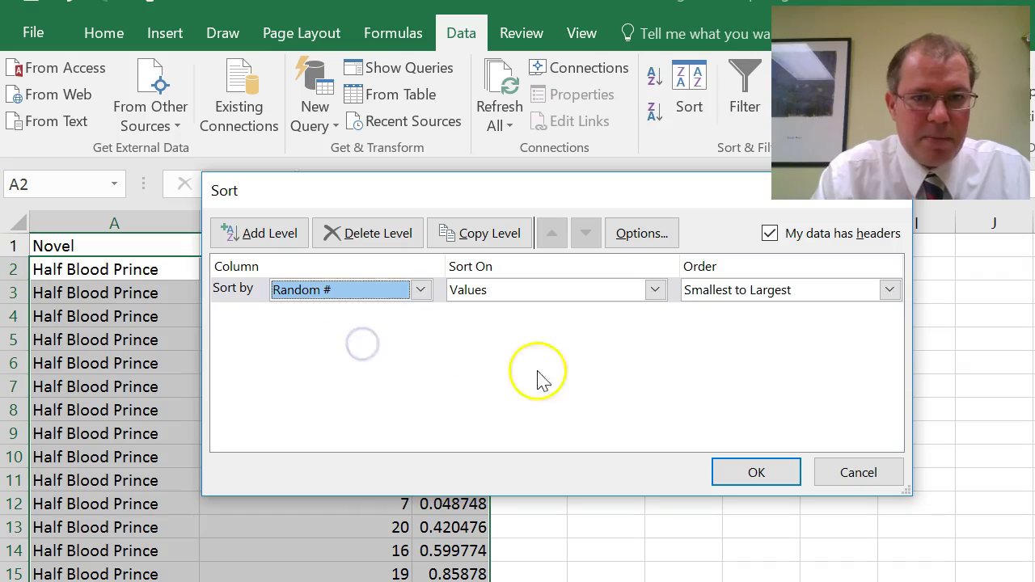
left_click(756, 473)
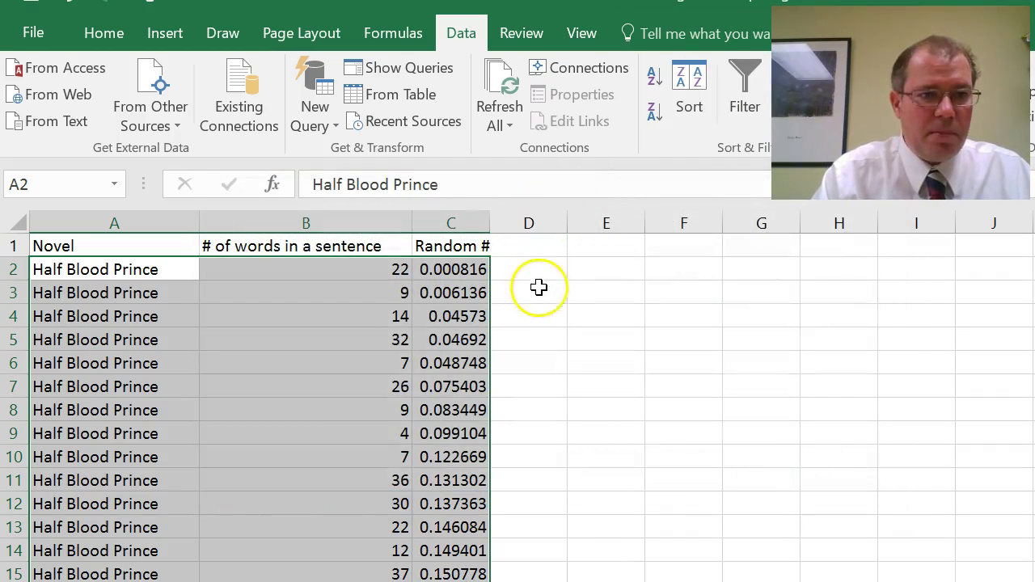
- Copy the header row and first 30 sorted rows (A1:C31) and add a new blank sheet
left_click(457, 272)
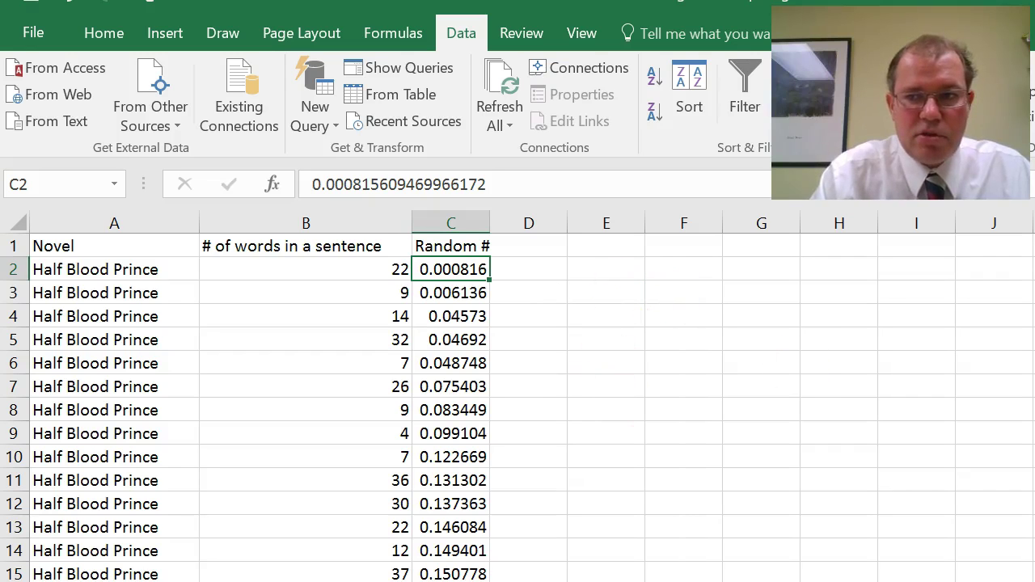
scroll(517, 407, "down", 20)
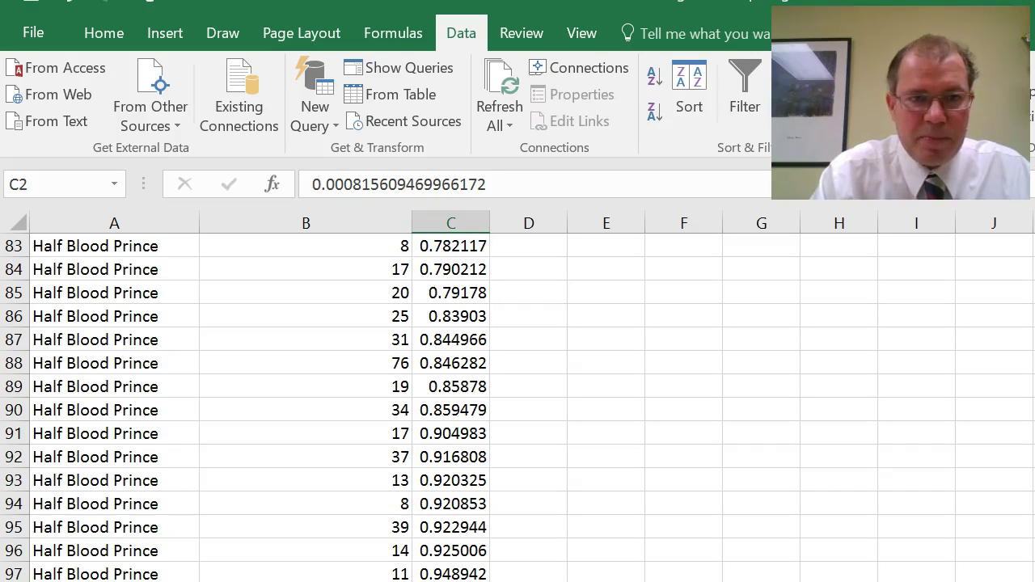
scroll(517, 407, "up", 20)
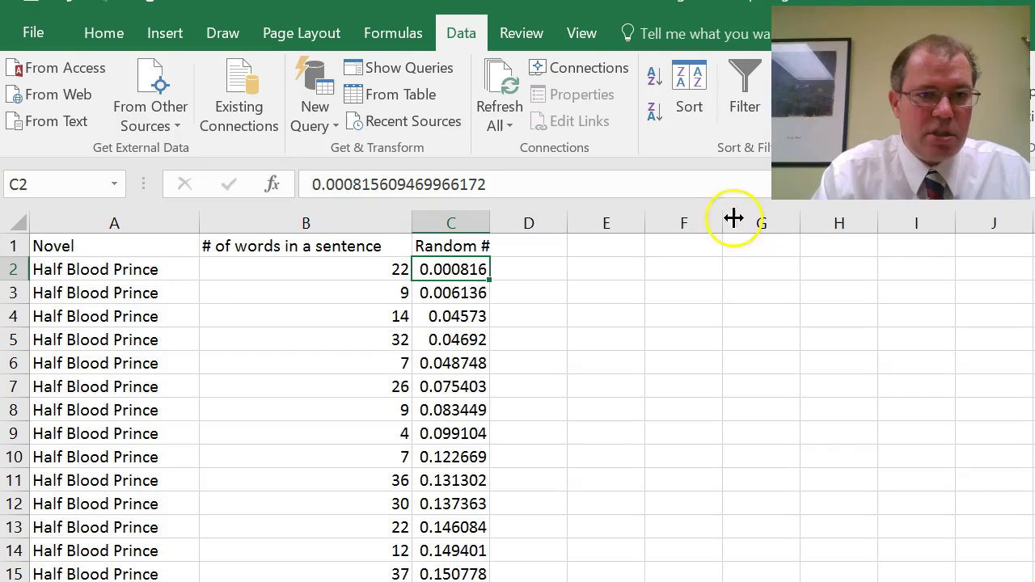
left_click(72, 246)
left_click_drag(165, 265, 469, 581)
left_click_drag(441, 581, 434, 311)
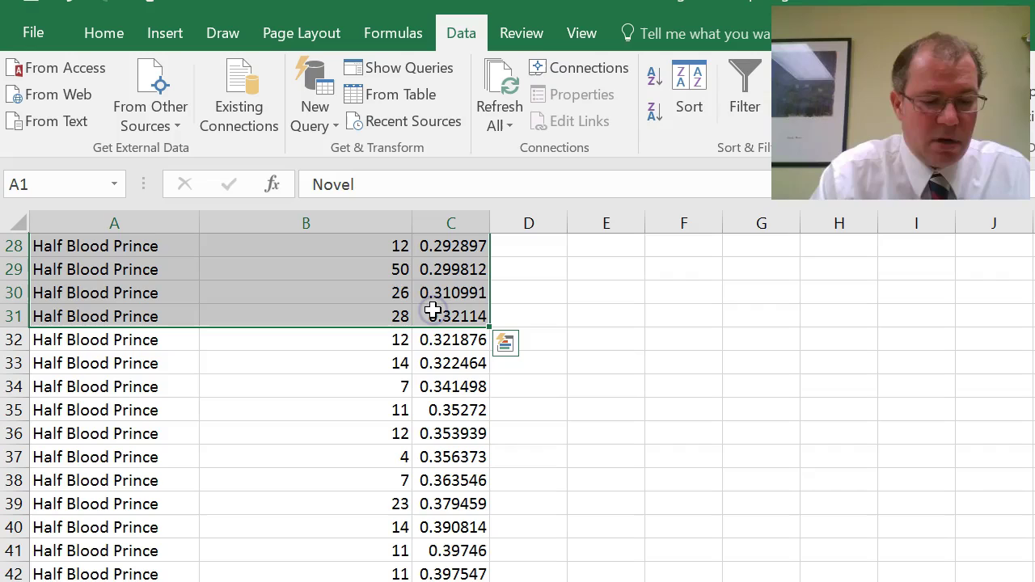
key("ctrl+c")
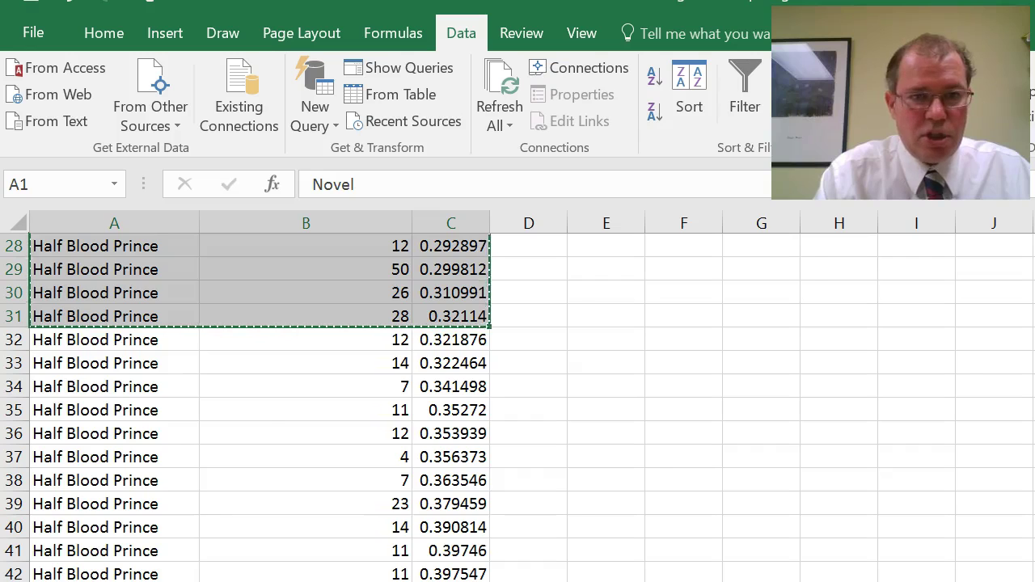
key("ctrl+Page_Down")
- Paste the copied rows into A1 of the new sheet and widen columns A and B
key("ctrl+v")
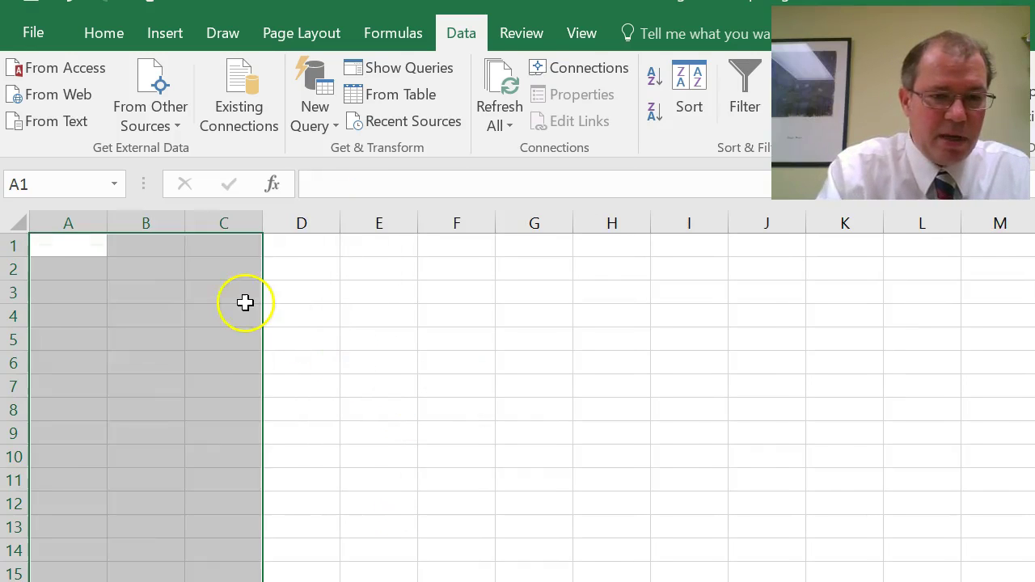
left_click_drag(106, 223, 199, 222)
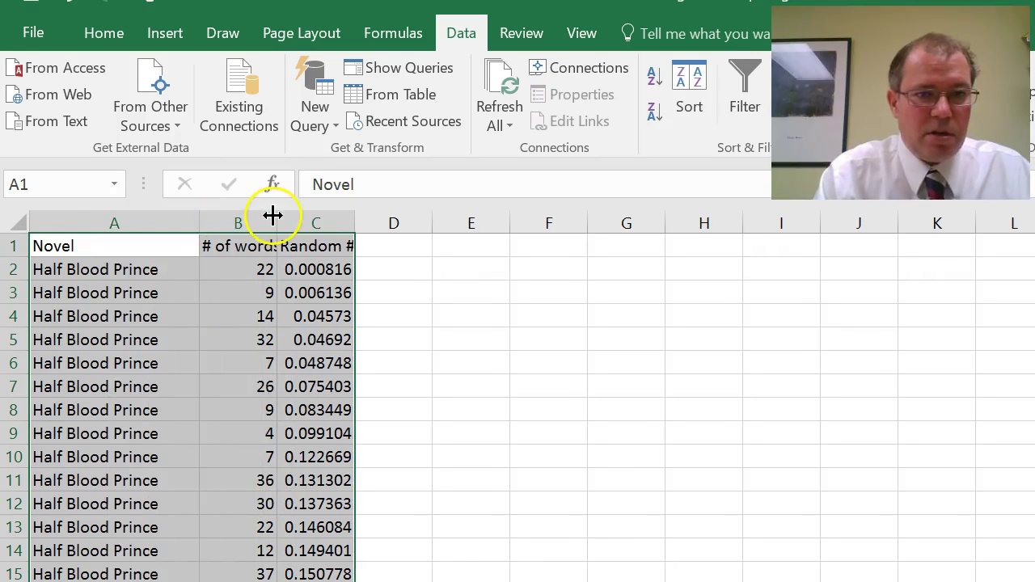
left_click_drag(273, 214, 312, 220)
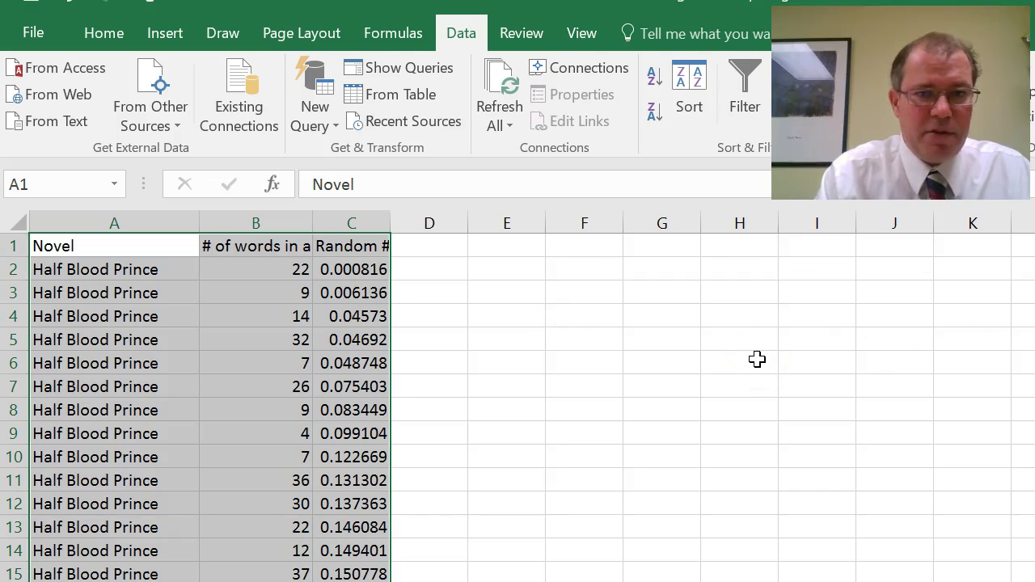
scroll(517, 404, "down", 3)
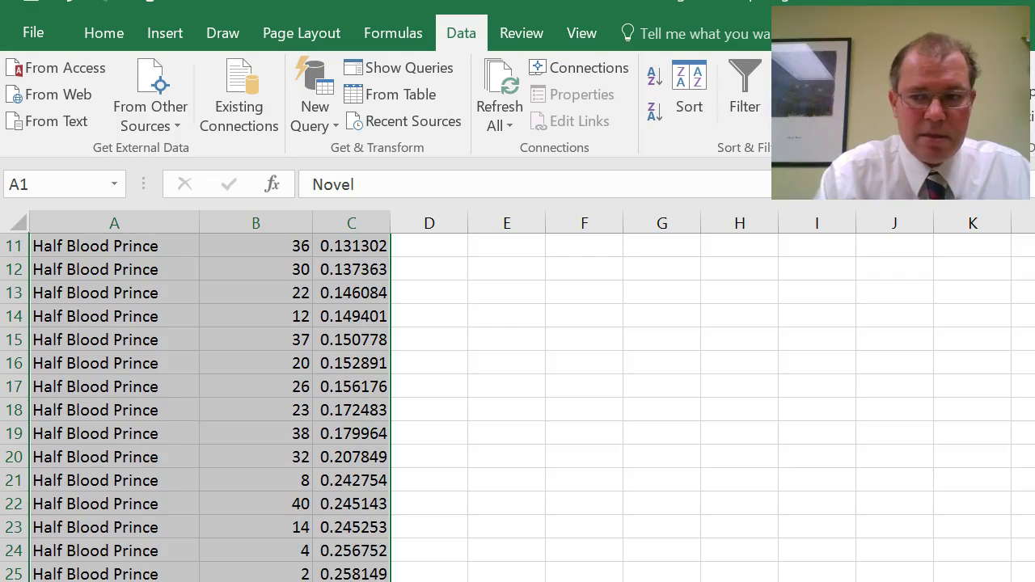
scroll(517, 404, "down", 3)
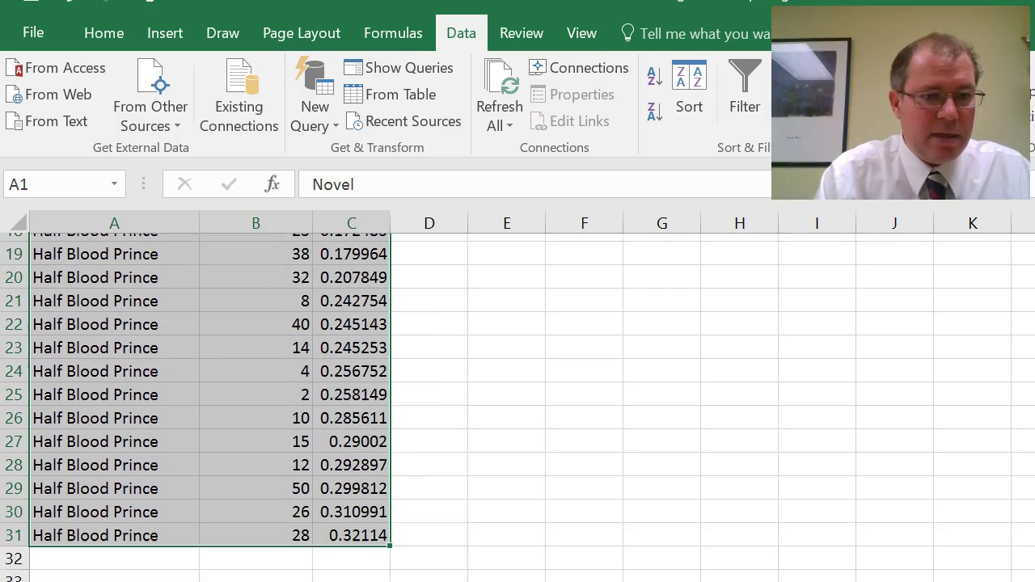
left_click(541, 480)
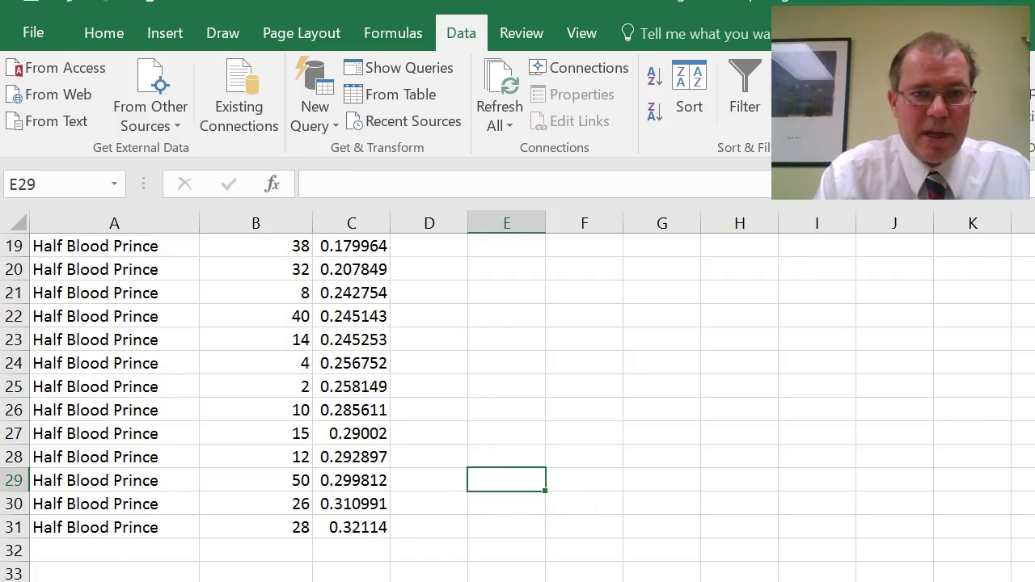
scroll(517, 404, "up", 6)
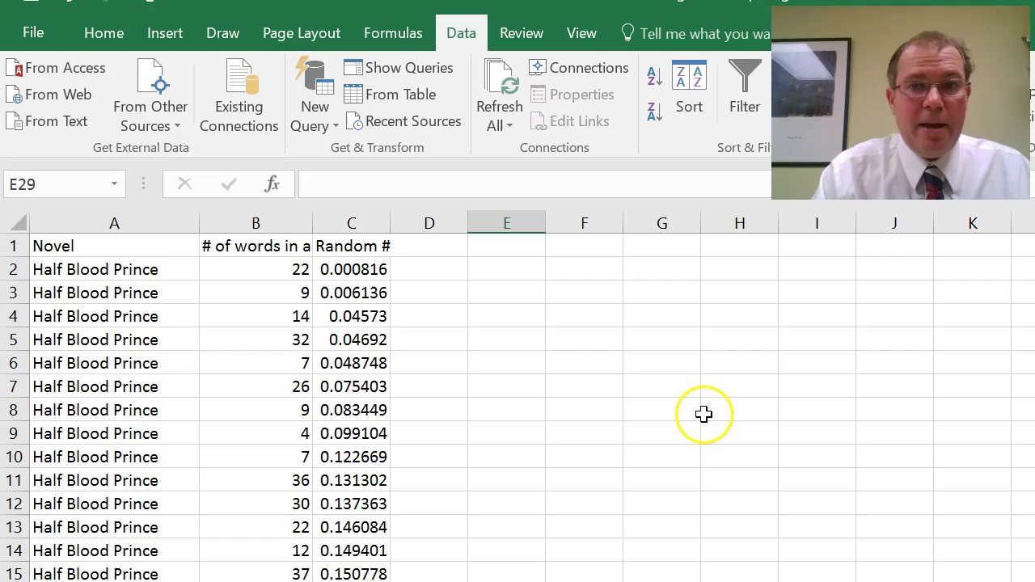